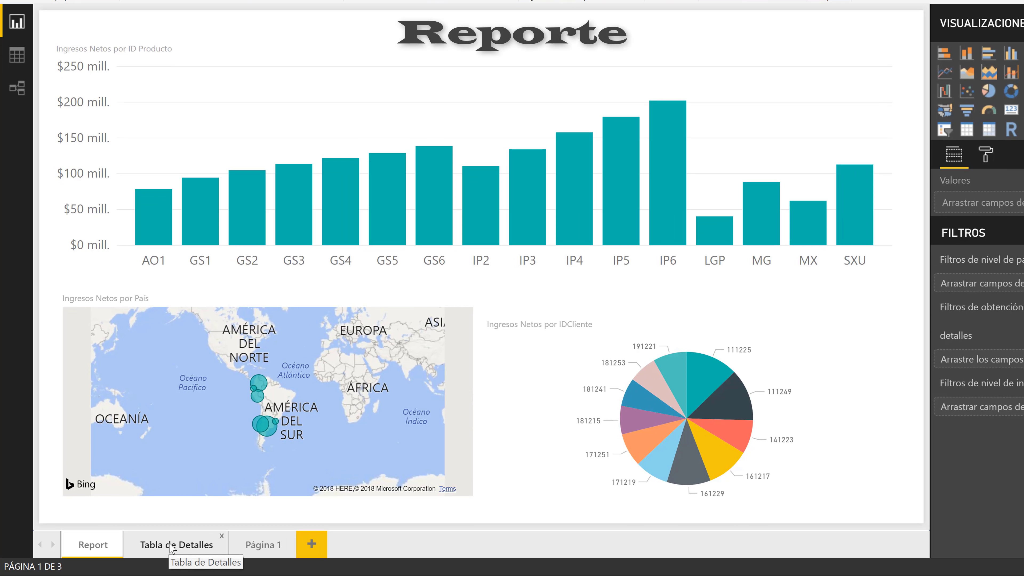
# Browse the Tabla de Detalles and Report pages, ending on Página 1 with its IDCliente and IDProducto slicers.
pyautogui.click(172, 545)
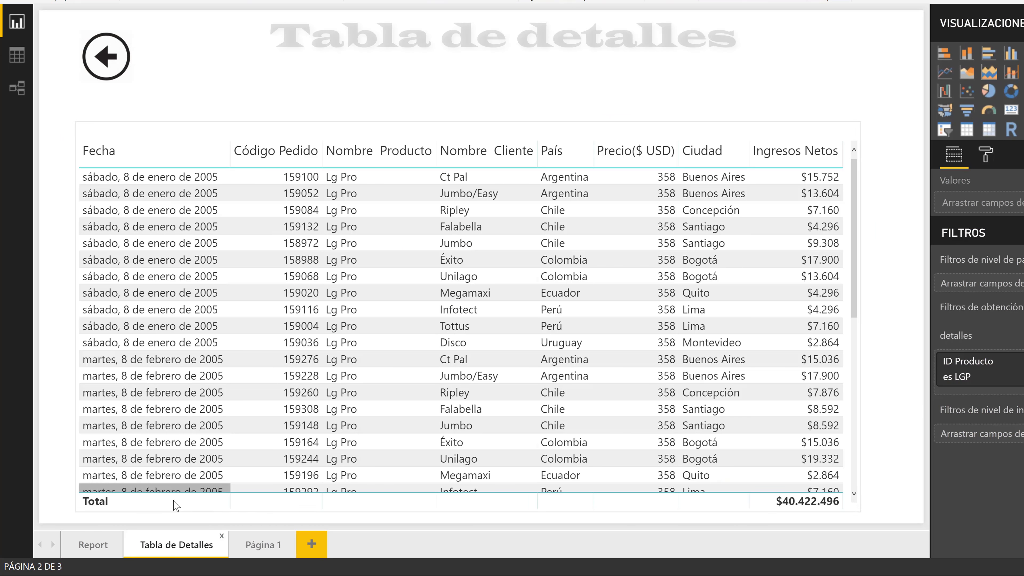
pyautogui.click(101, 548)
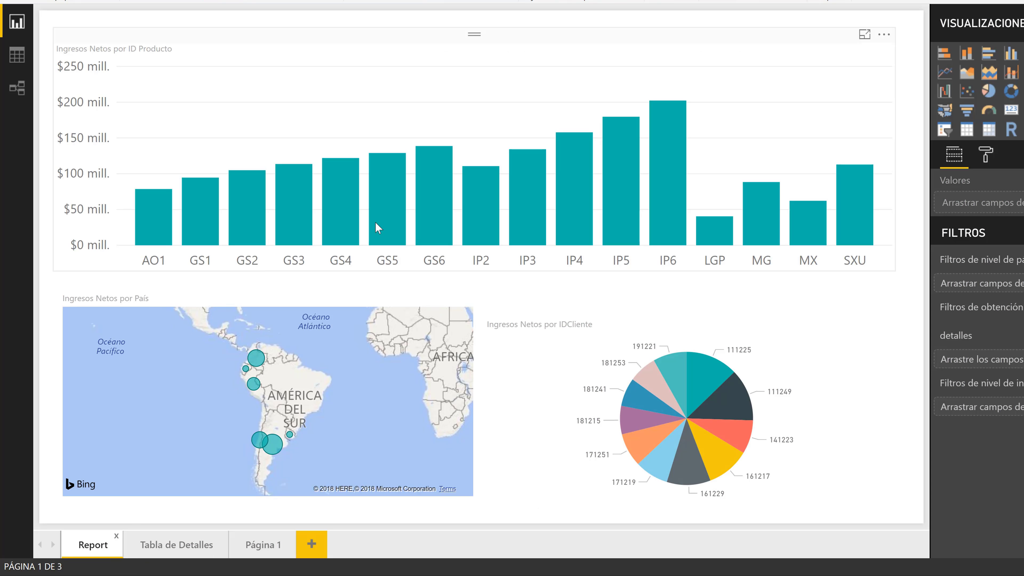
pyautogui.moveTo(573, 183)
pyautogui.click(180, 548)
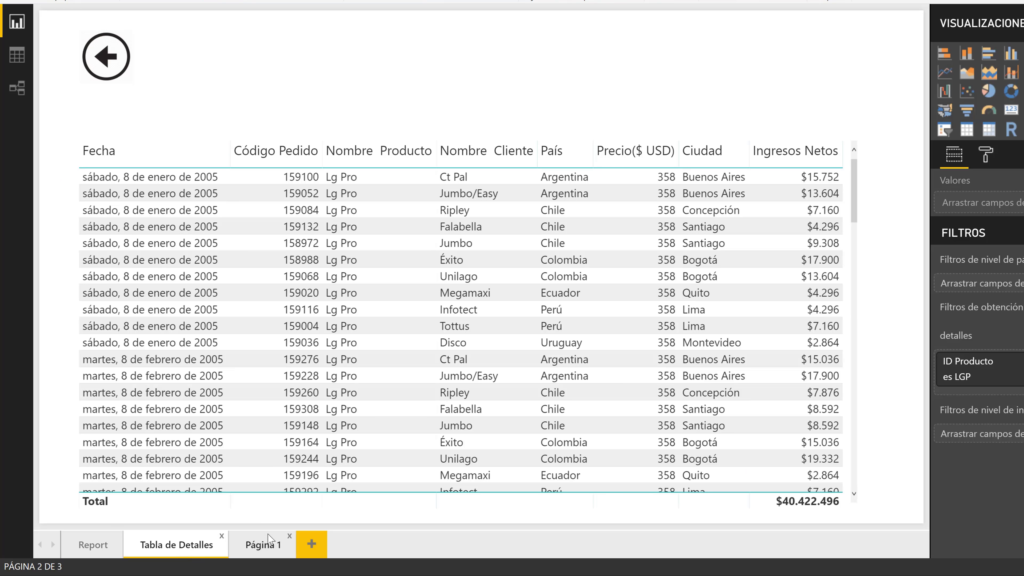
pyautogui.click(266, 546)
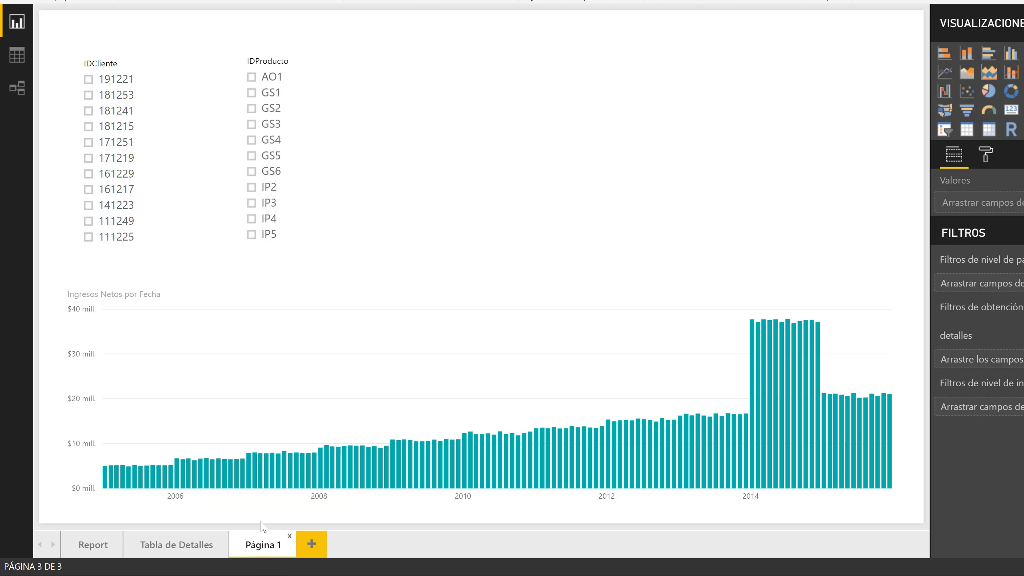
# Hide Página 1, check that it still opens, and finish on the Report page.
pyautogui.rightClick(263, 553)
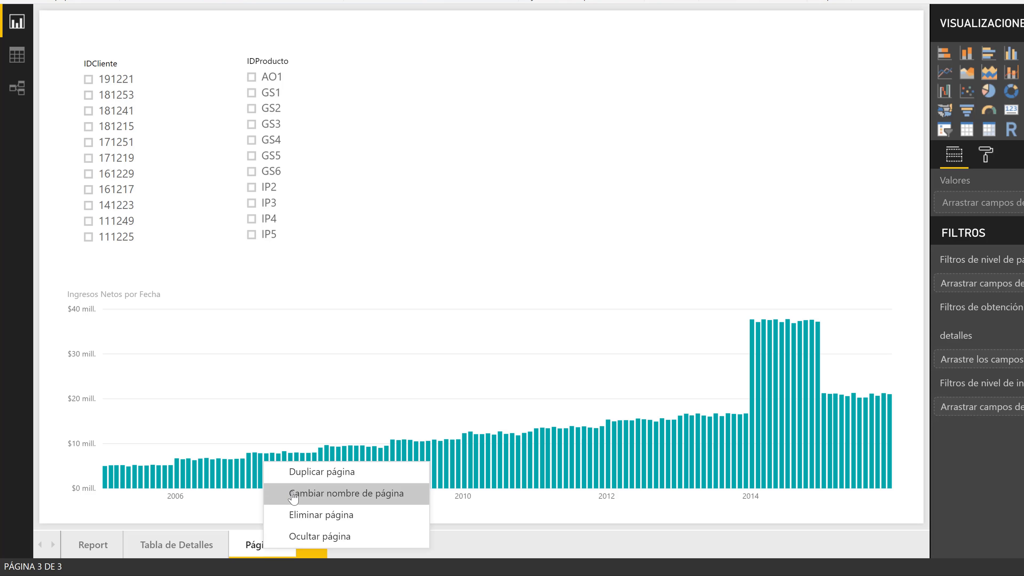
pyautogui.click(317, 534)
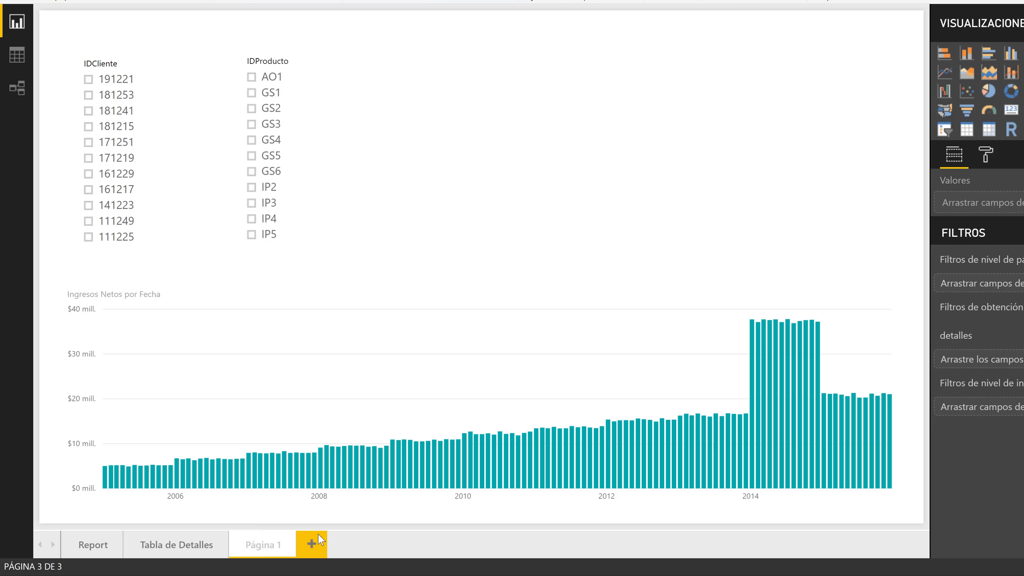
pyautogui.click(139, 553)
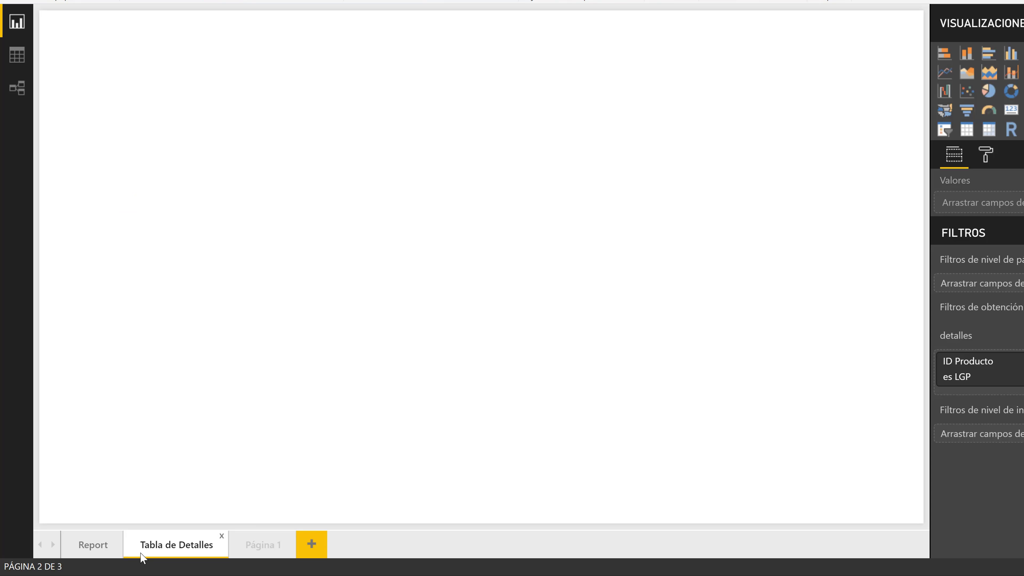
pyautogui.click(113, 553)
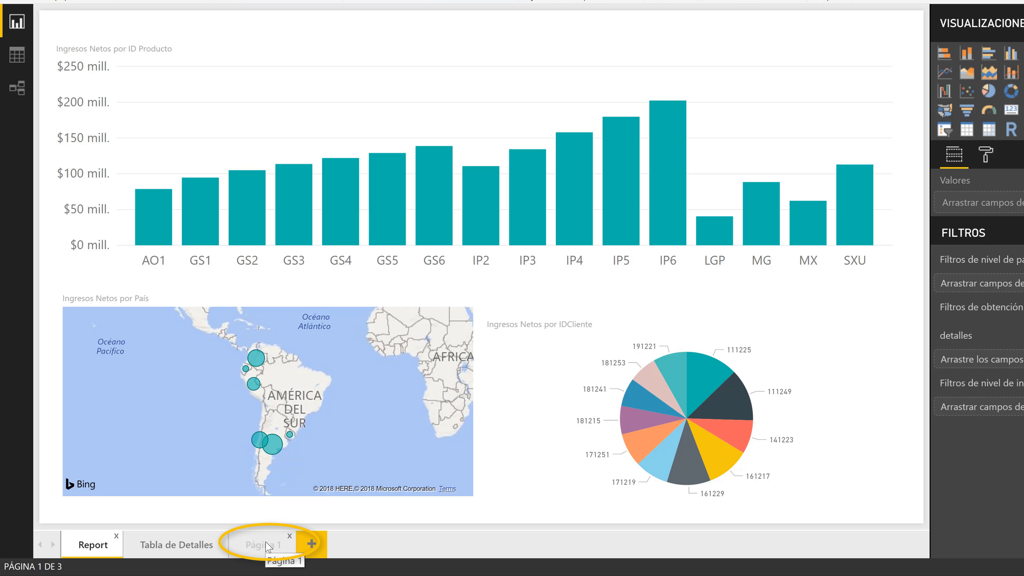
pyautogui.click(267, 546)
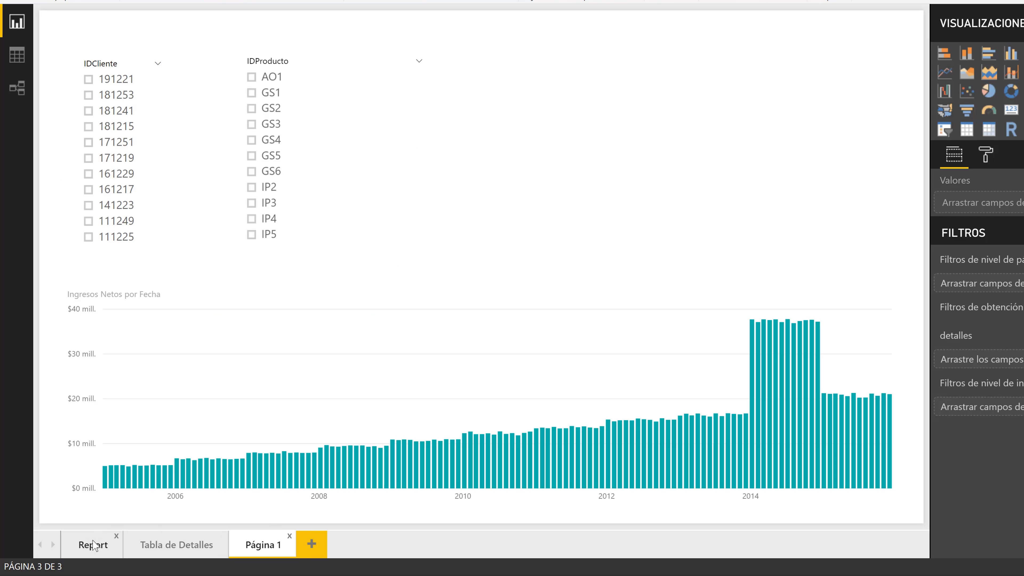
pyautogui.click(92, 544)
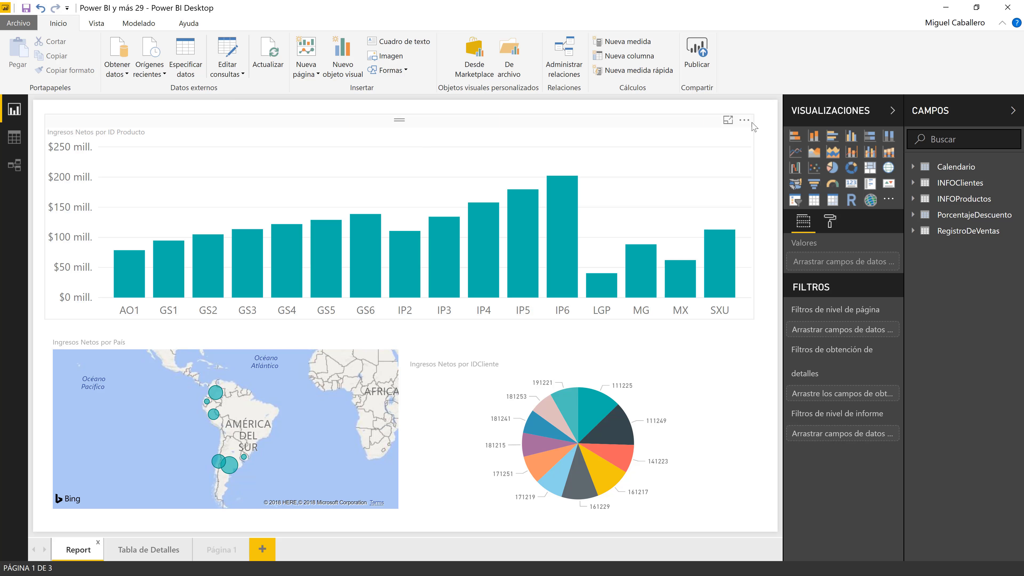
# Save 'Power BI y más 29.pbix' and publish it to Mi área de trabajo.
pyautogui.click(704, 57)
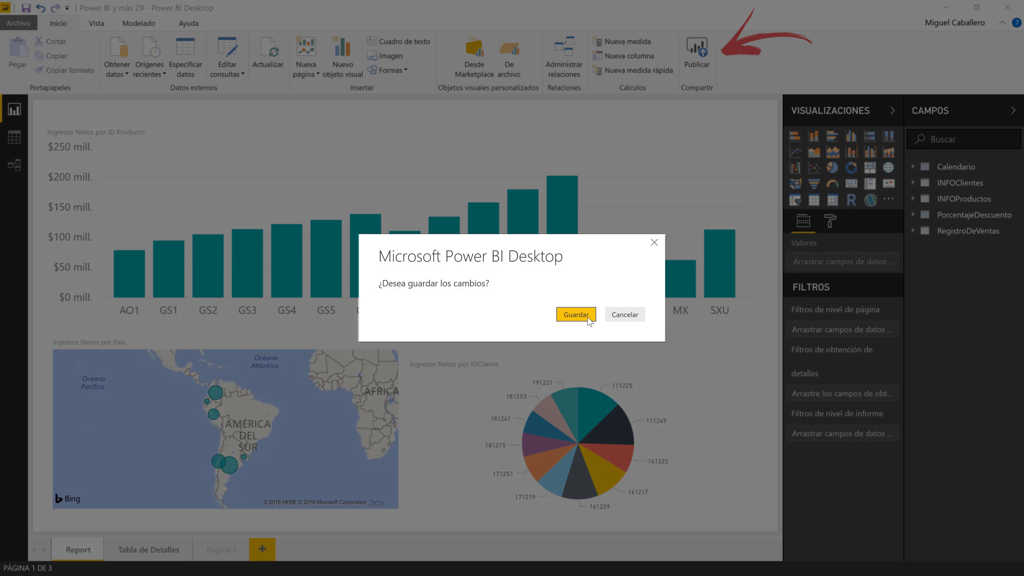
pyautogui.click(585, 315)
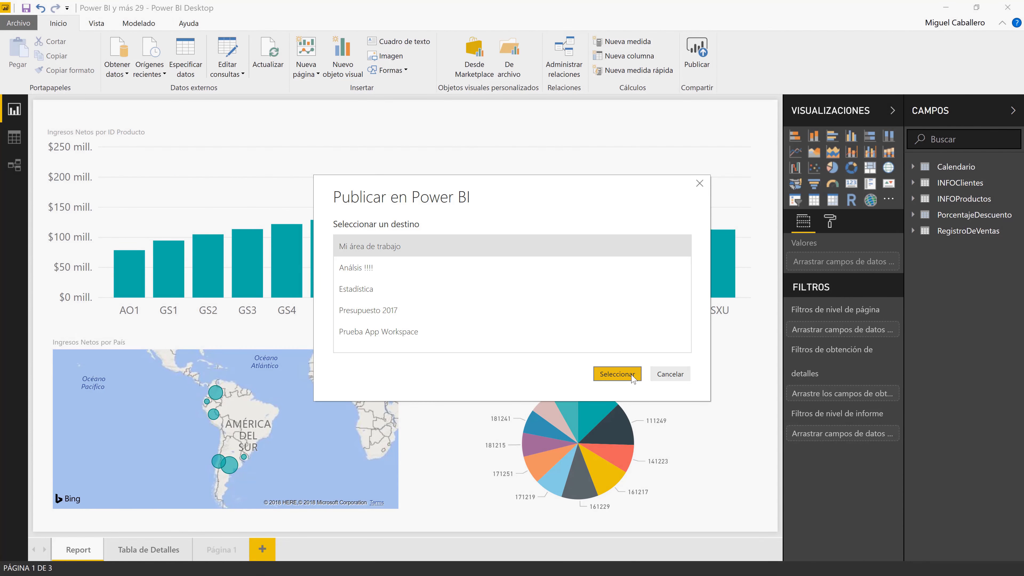
pyautogui.click(631, 377)
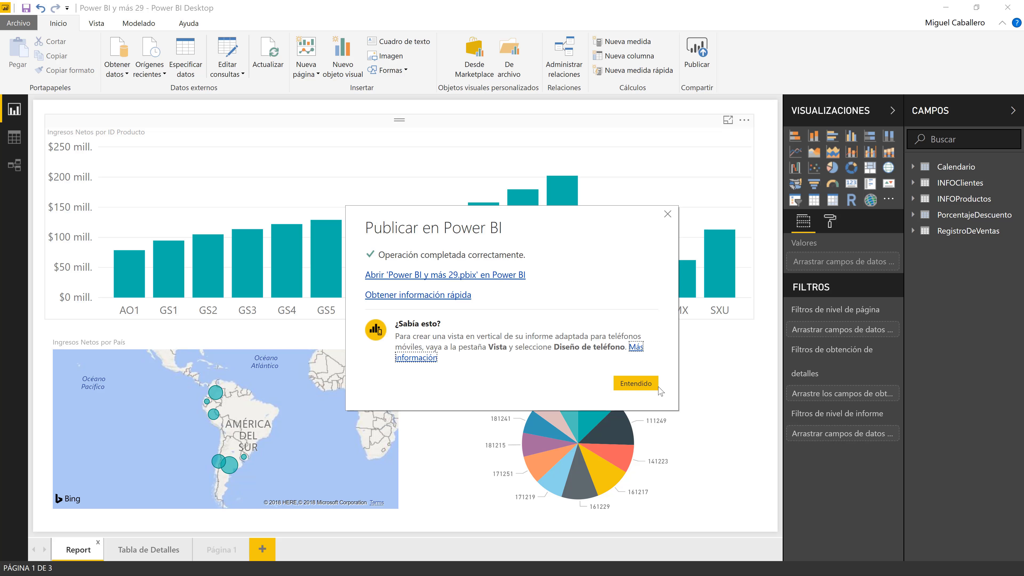
pyautogui.click(632, 379)
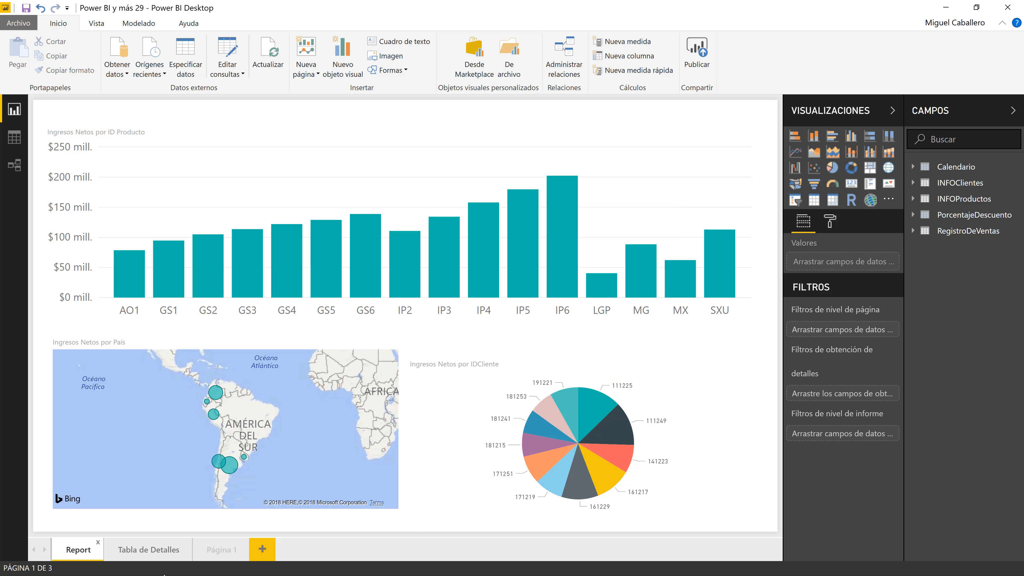
# In the browser, open the Power BI y más 29 report from Mi área de trabajo.
pyautogui.hotkey('alt', 'Tab')
pyautogui.press('Tab')
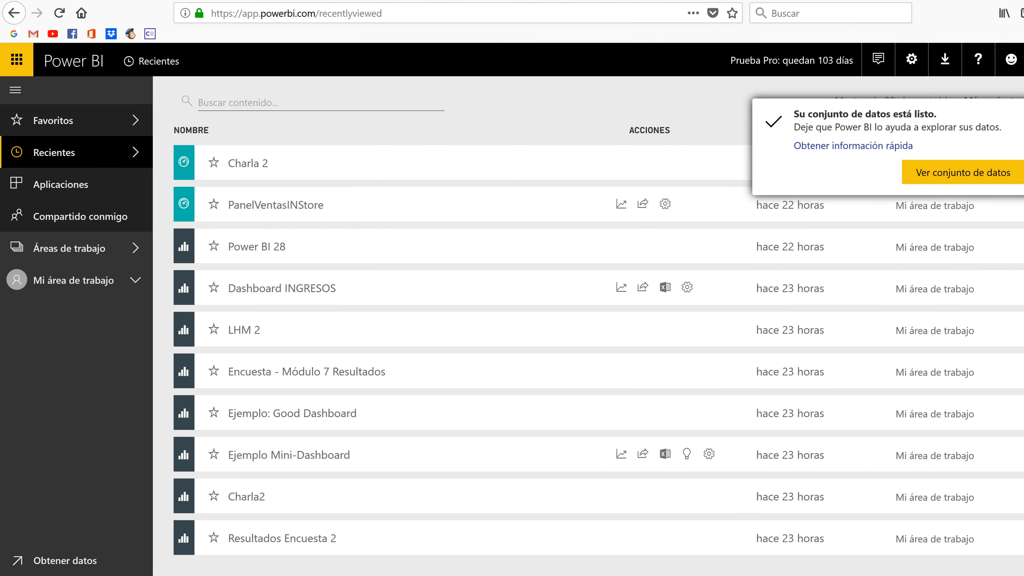
pyautogui.click(228, 91)
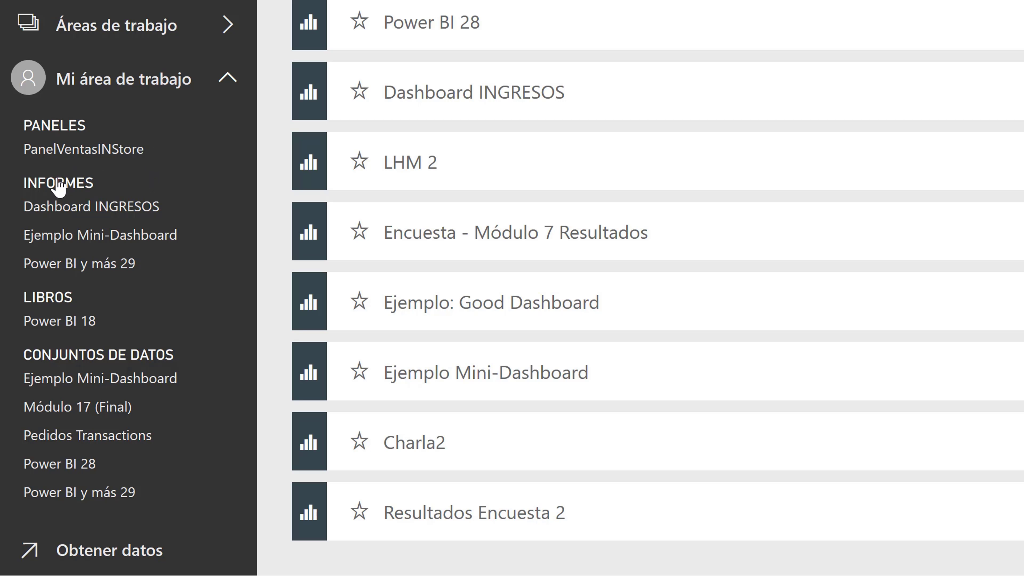
pyautogui.click(52, 262)
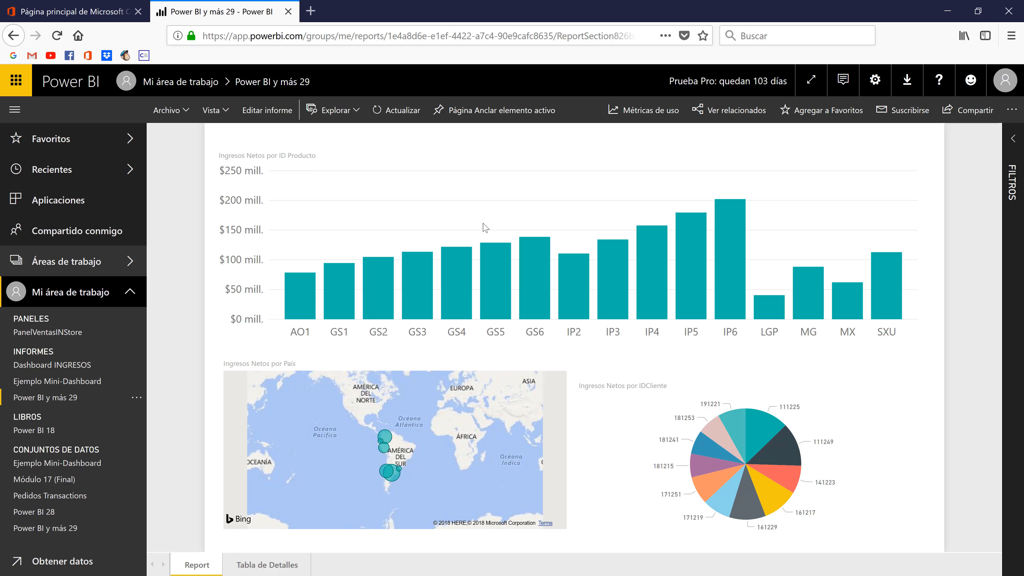
# Switch the Power BI y más 29 report to Editar informe mode to reveal hidden Página 1.
pyautogui.click(275, 111)
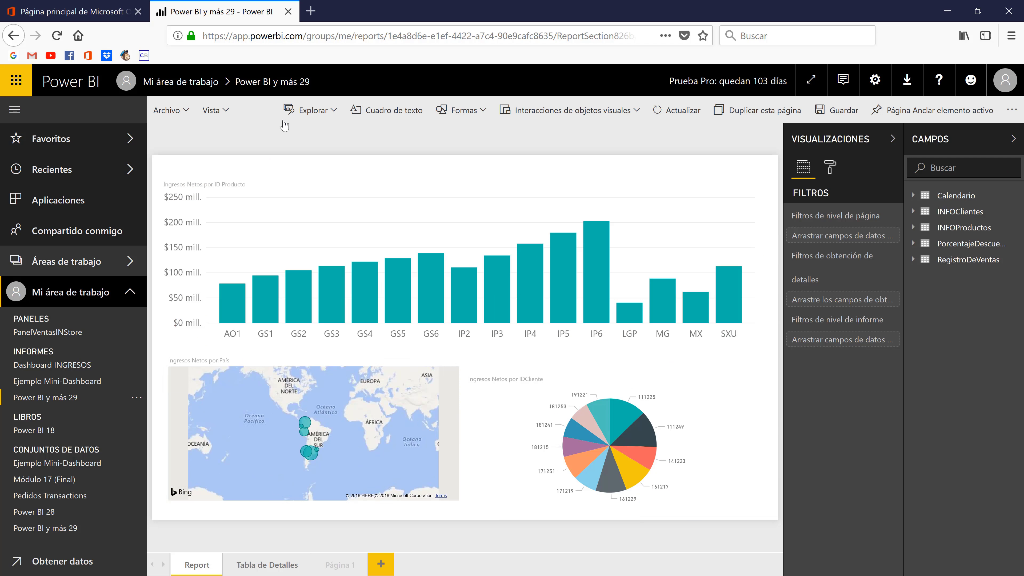